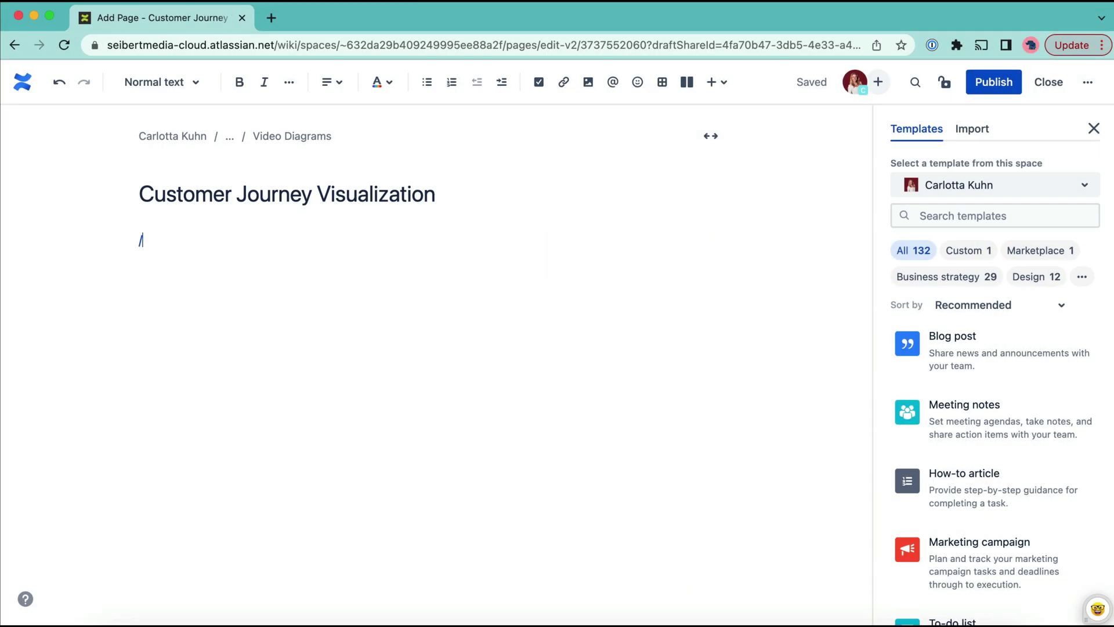
# Insert a draw.io diagram via /draw and name it 'Customer Journey Visualization'.
pyautogui.write('/draw')
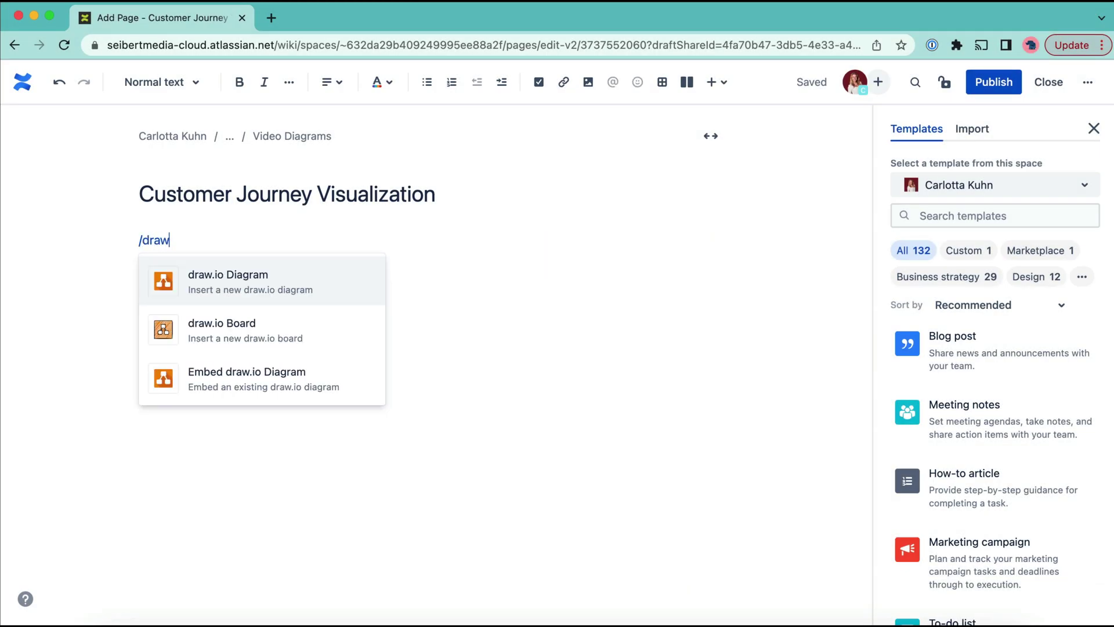
pyautogui.click(244, 284)
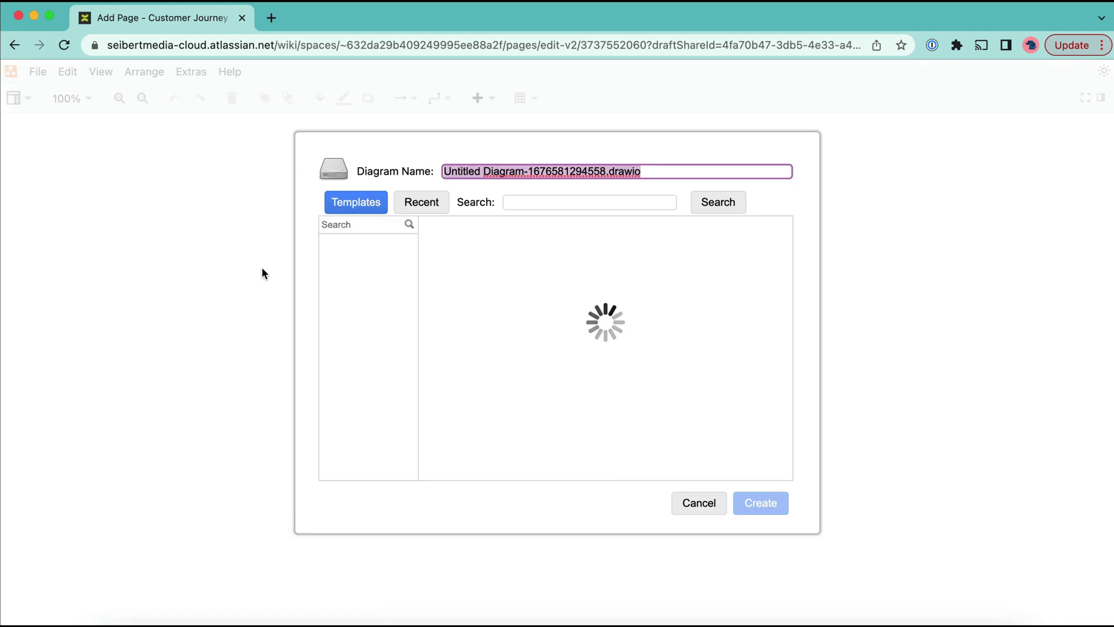
pyautogui.write('Customer Journey Visu')
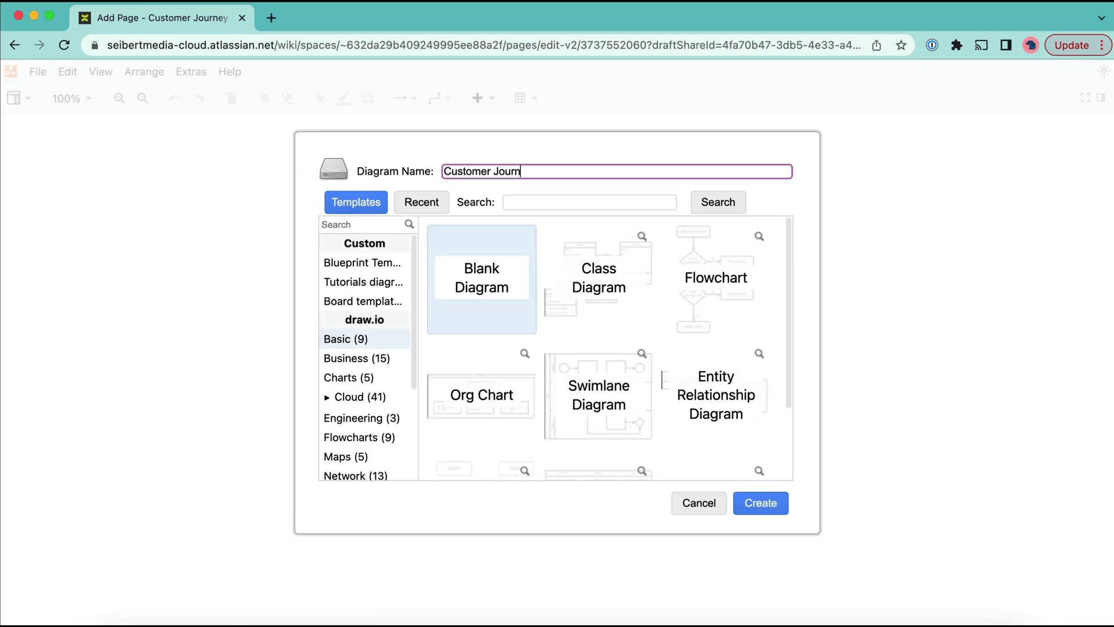
pyautogui.write('alization')
# Create the diagram from a blank template to build the five-stage journey map.
pyautogui.click(757, 503)
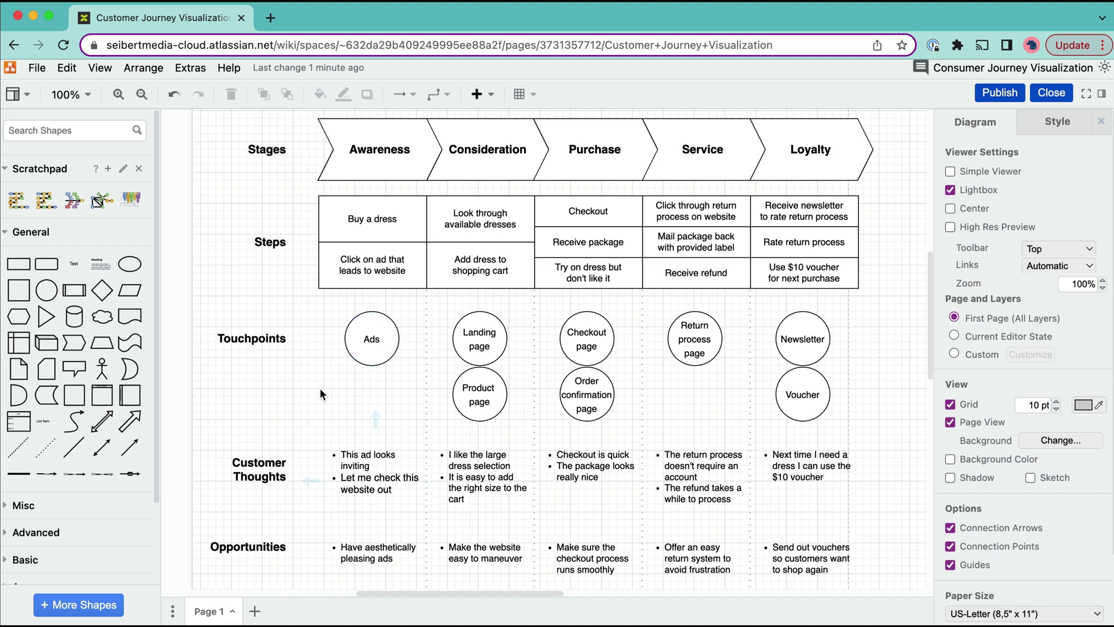
# Fill the Awareness chevron, its step cells and the Ads circle light blue.
pyautogui.click(383, 169)
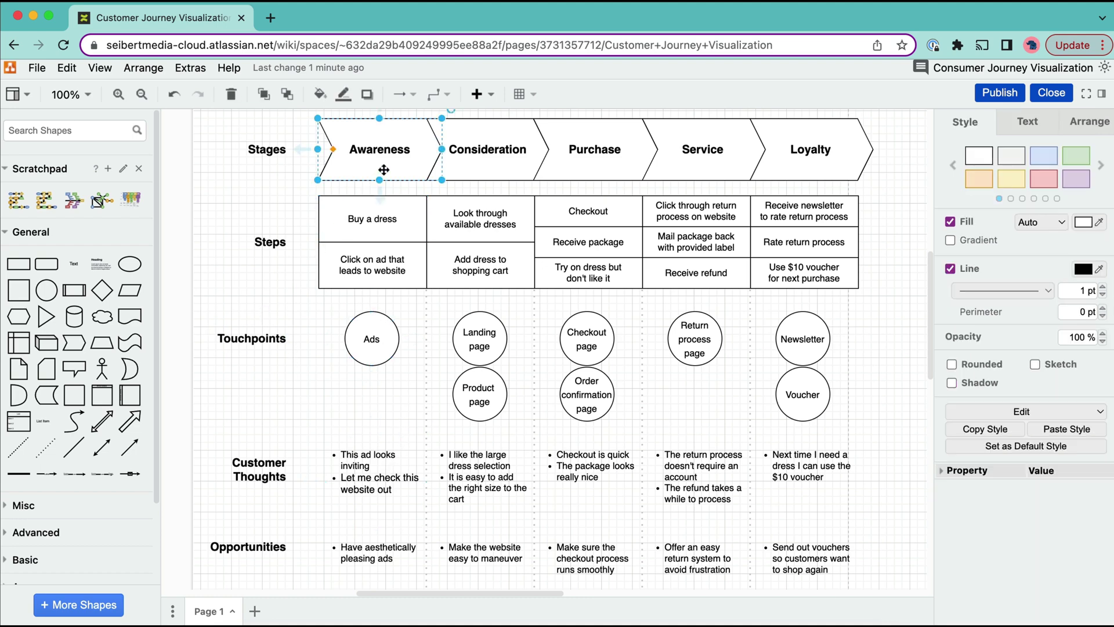
pyautogui.keyDown('shift'); pyautogui.click(407, 219); pyautogui.keyUp('shift')
pyautogui.keyDown('shift'); pyautogui.click(410, 268); pyautogui.keyUp('shift')
pyautogui.keyDown('shift'); pyautogui.click(375, 337); pyautogui.keyUp('shift')
pyautogui.click(1043, 155)
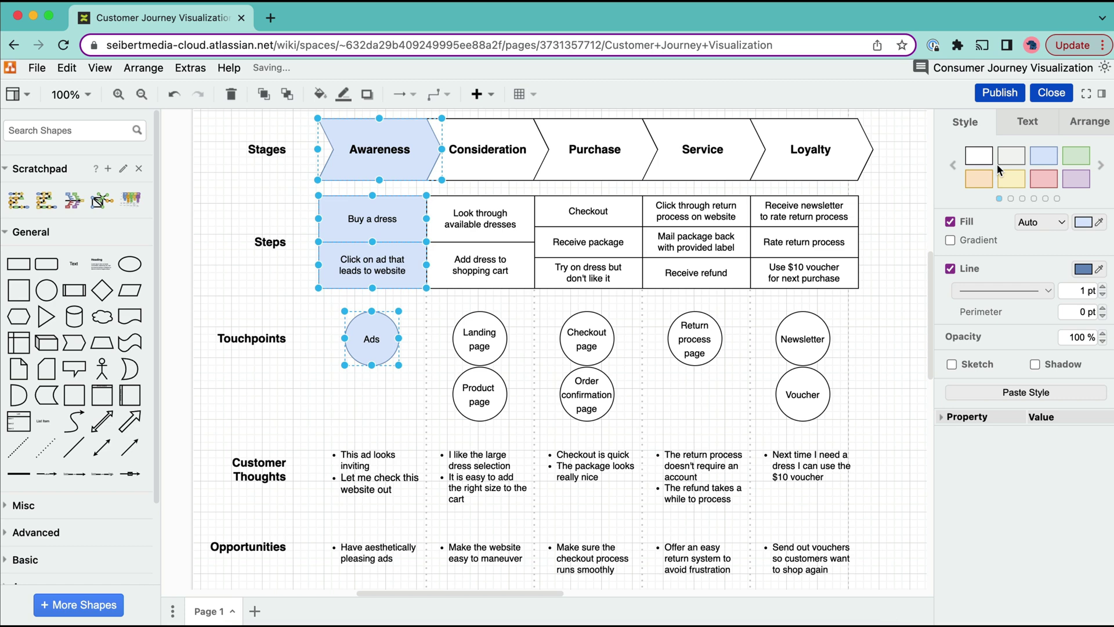
# Fill the Consideration chevron, step cells, and Landing page and Product page circles orange.
pyautogui.click(520, 155)
pyautogui.keyDown('shift'); pyautogui.click(521, 210); pyautogui.keyUp('shift')
pyautogui.keyDown('shift'); pyautogui.click(516, 283); pyautogui.keyUp('shift')
pyautogui.keyDown('shift'); pyautogui.click(488, 319); pyautogui.keyUp('shift')
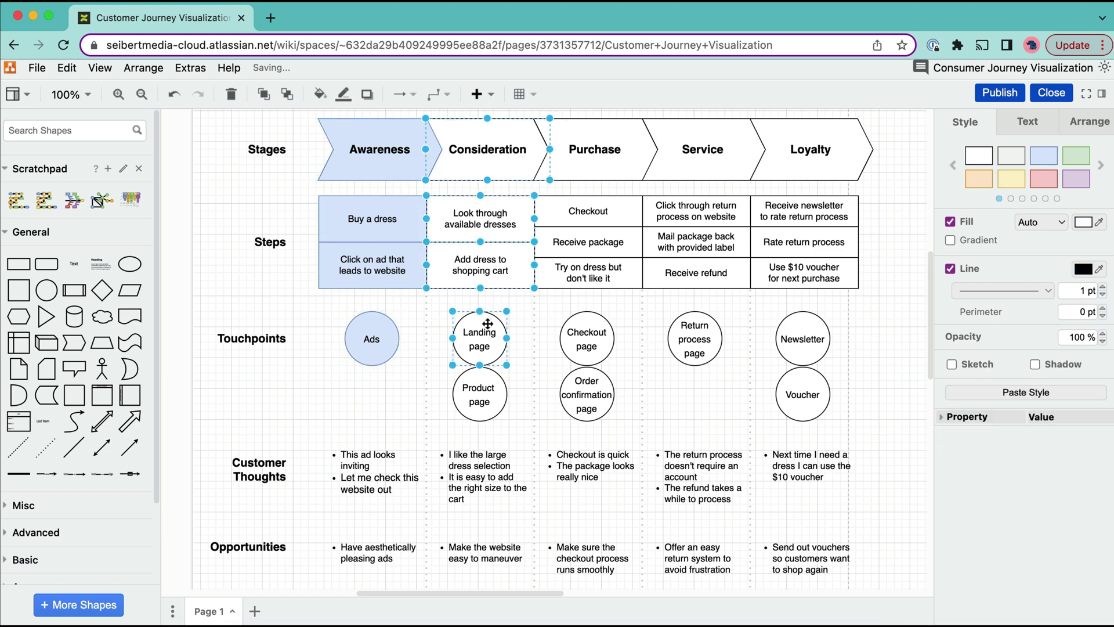
pyautogui.keyDown('shift'); pyautogui.click(492, 399); pyautogui.keyUp('shift')
pyautogui.click(979, 178)
# Fill the Purchase chevron, step cells, and Checkout and Order confirmation circles green.
pyautogui.click(623, 160)
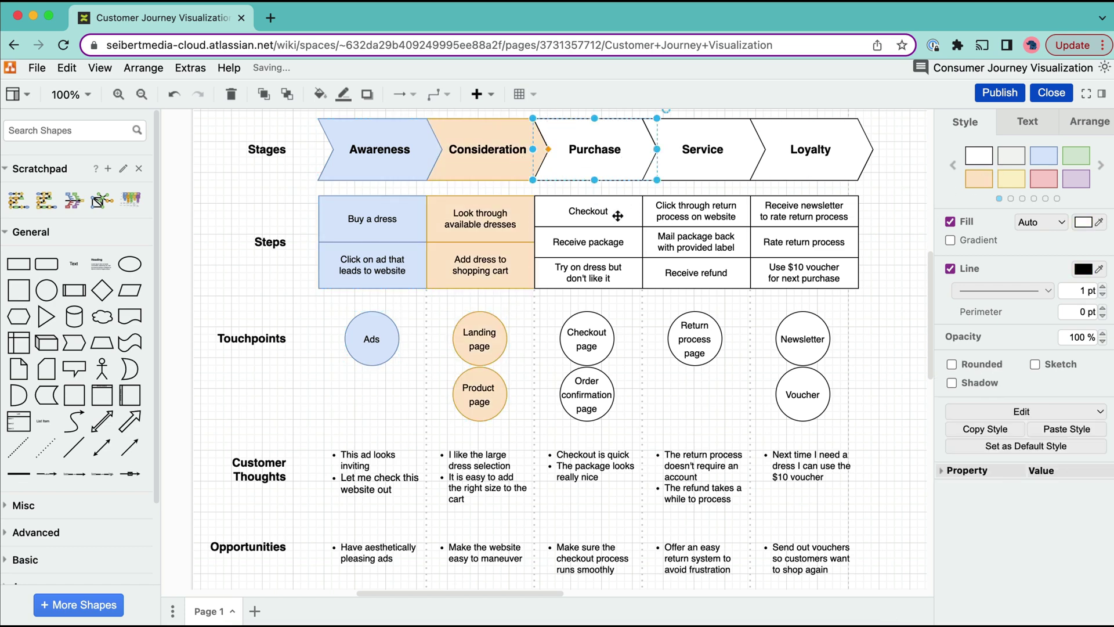
pyautogui.keyDown('shift'); pyautogui.click(617, 213); pyautogui.keyUp('shift')
pyautogui.keyDown('shift'); pyautogui.click(616, 243); pyautogui.keyUp('shift')
pyautogui.keyDown('shift'); pyautogui.click(625, 272); pyautogui.keyUp('shift')
pyautogui.keyDown('shift'); pyautogui.click(596, 344); pyautogui.keyUp('shift')
pyautogui.keyDown('shift'); pyautogui.click(597, 390); pyautogui.keyUp('shift')
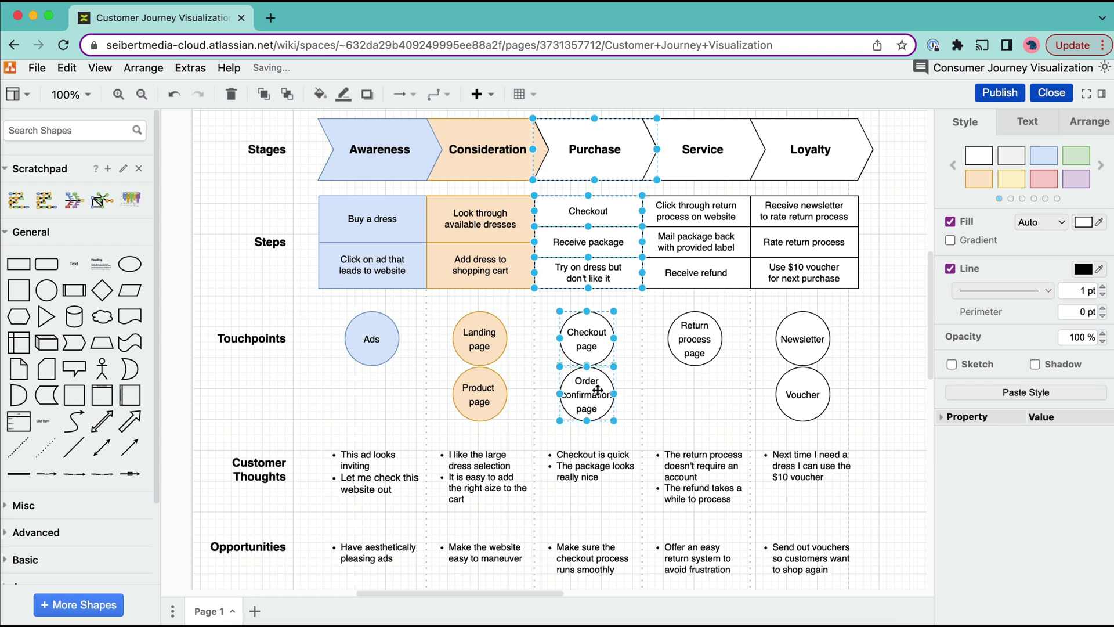
pyautogui.click(1082, 161)
# Fill the Service chevron, return step cells and Return process page circle yellow.
pyautogui.click(709, 165)
pyautogui.keyDown('shift'); pyautogui.click(711, 211); pyautogui.keyUp('shift')
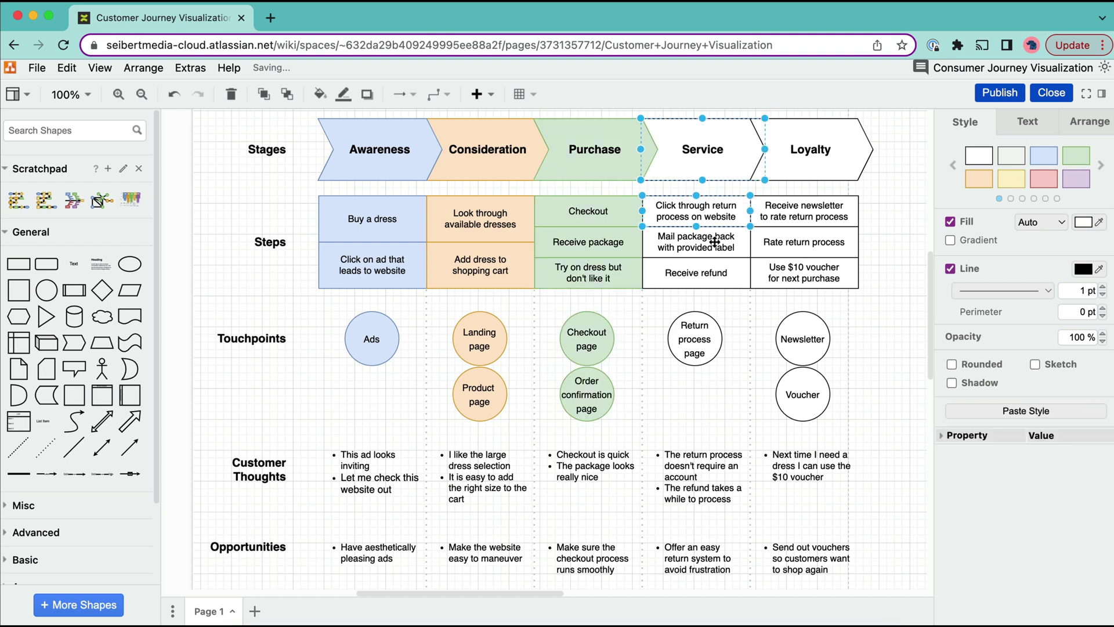
pyautogui.keyDown('shift'); pyautogui.click(716, 242); pyautogui.keyUp('shift')
pyautogui.keyDown('shift'); pyautogui.click(717, 274); pyautogui.keyUp('shift')
pyautogui.keyDown('shift'); pyautogui.click(700, 324); pyautogui.keyUp('shift')
pyautogui.click(1011, 179)
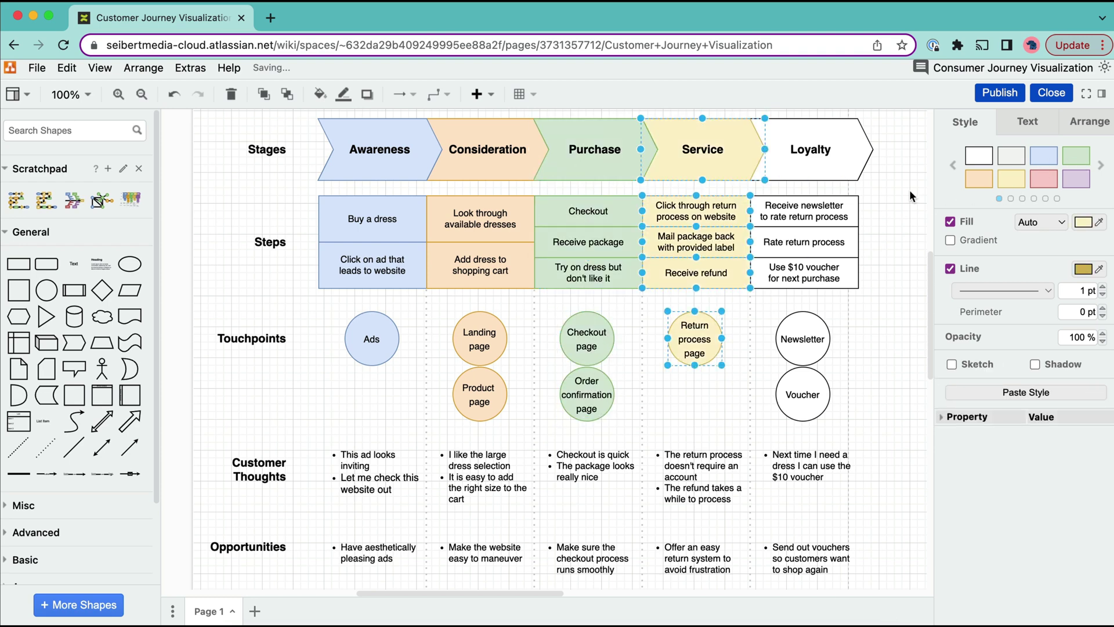
# Select the Loyalty chevron, Receive newsletter and Rate return process cells, and remaining Loyalty shapes.
pyautogui.click(816, 168)
pyautogui.keyDown('shift'); pyautogui.click(815, 211); pyautogui.keyUp('shift')
pyautogui.keyDown('shift'); pyautogui.click(814, 240); pyautogui.keyUp('shift')
pyautogui.keyDown('shift'); pyautogui.click(818, 285); pyautogui.keyUp('shift')
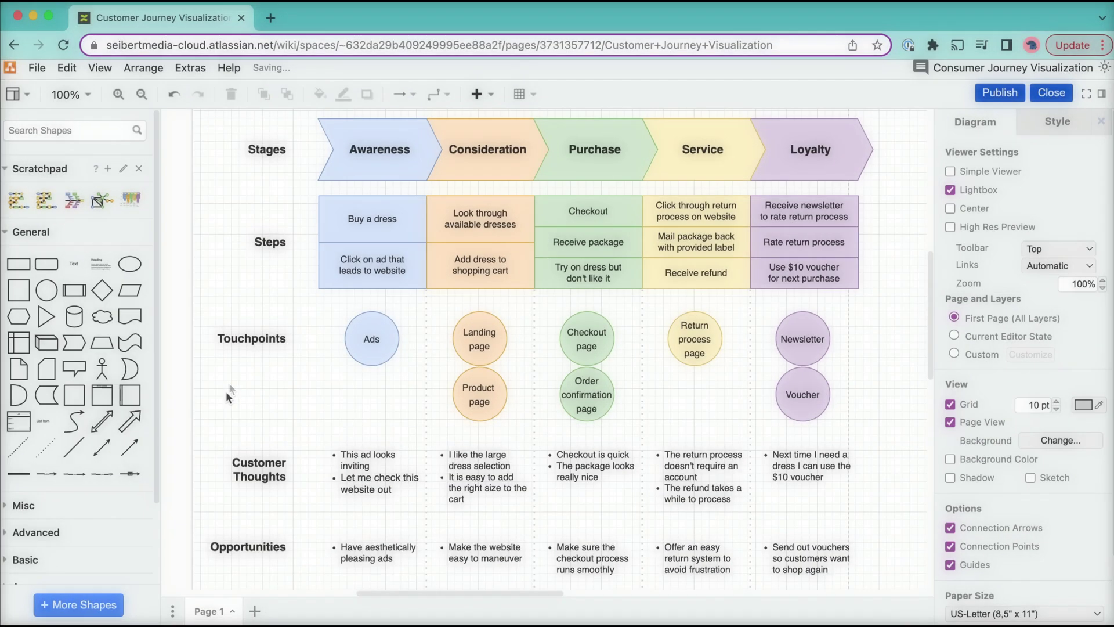
# Link the Newsletter circle to the Newsletter Template page URL and publish the diagram.
pyautogui.click(800, 323)
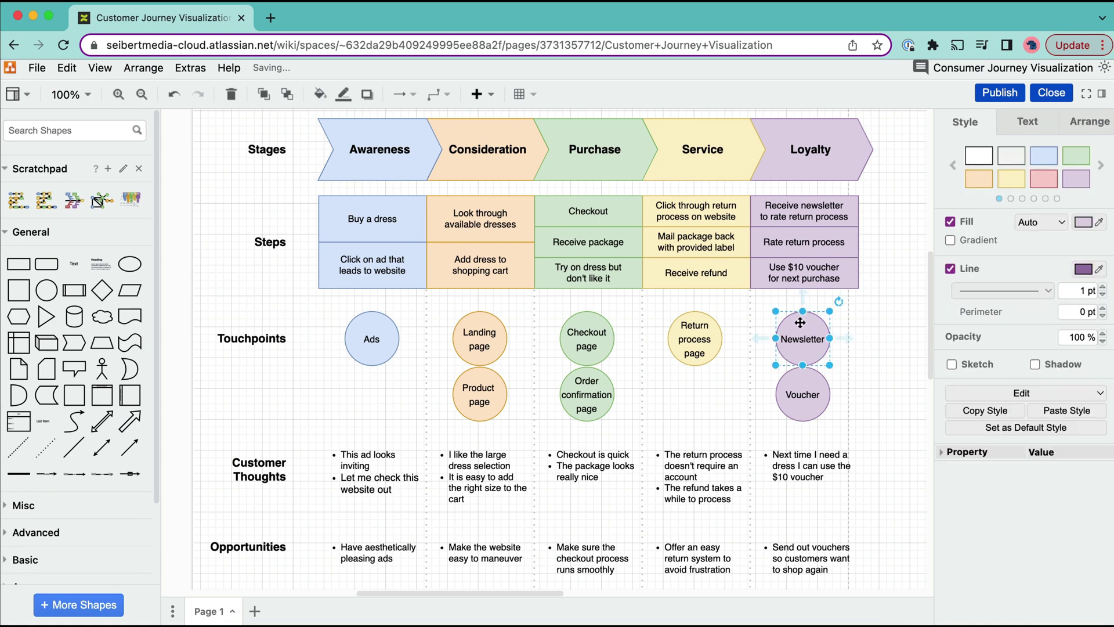
pyautogui.rightClick(802, 326)
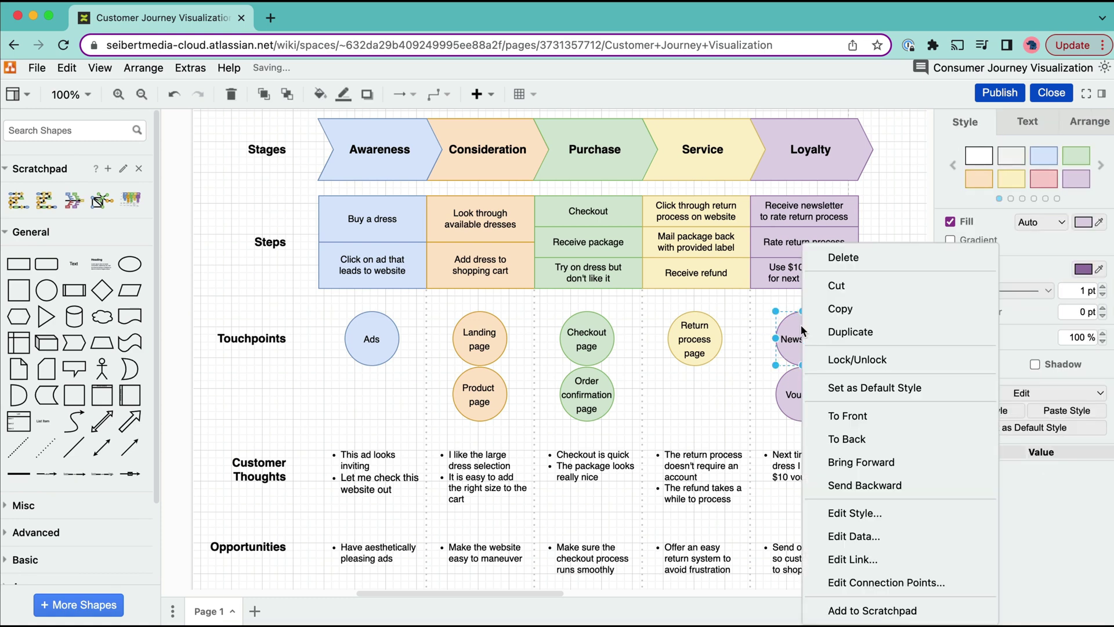
pyautogui.click(851, 558)
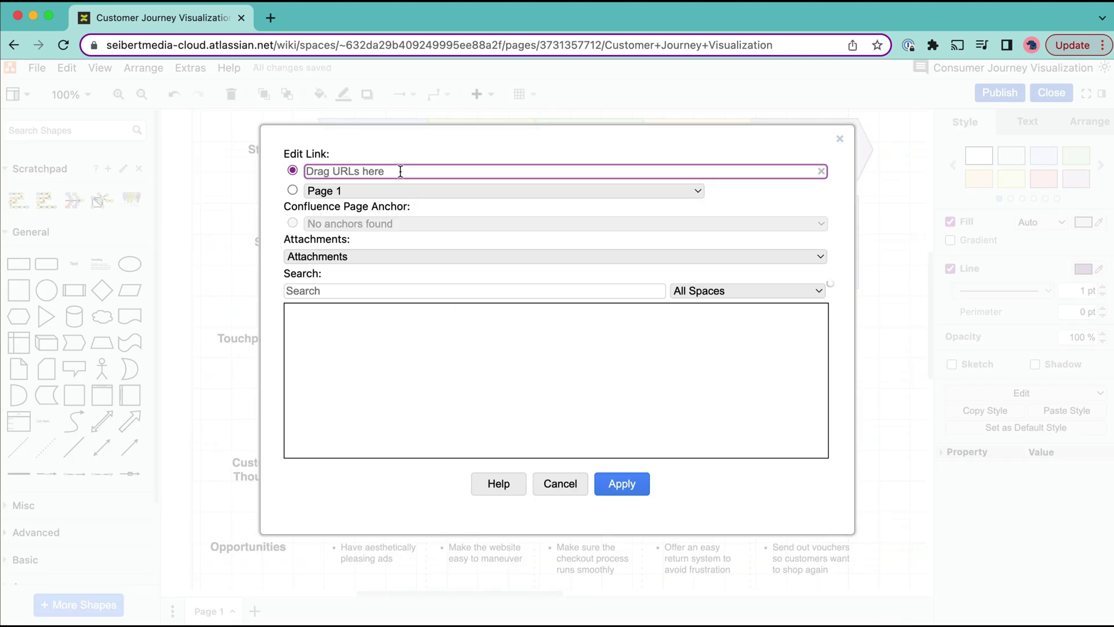
pyautogui.press('super+v')
pyautogui.click(630, 482)
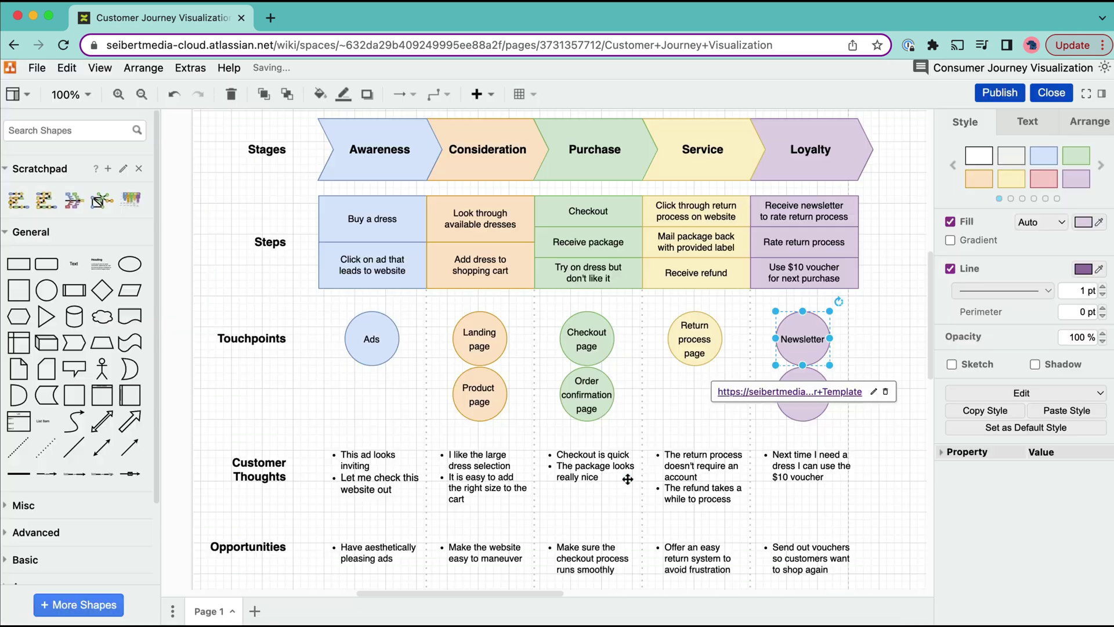
pyautogui.click(981, 97)
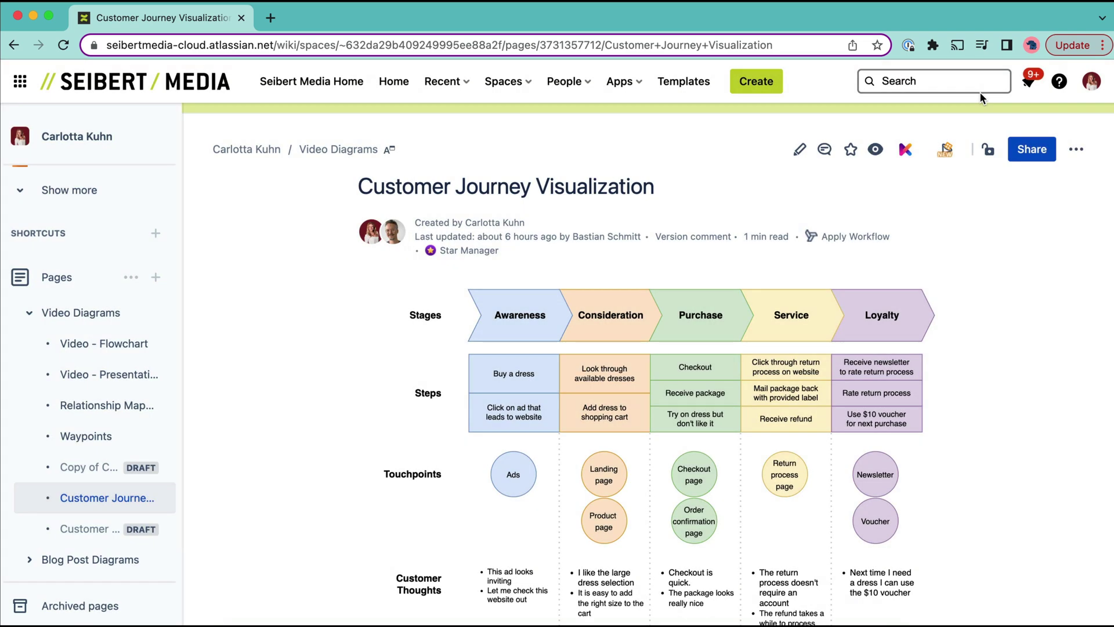
# On the published page, follow the Newsletter circle's link to the Newsletter Template page.
pyautogui.scroll(-3, 969, 416)
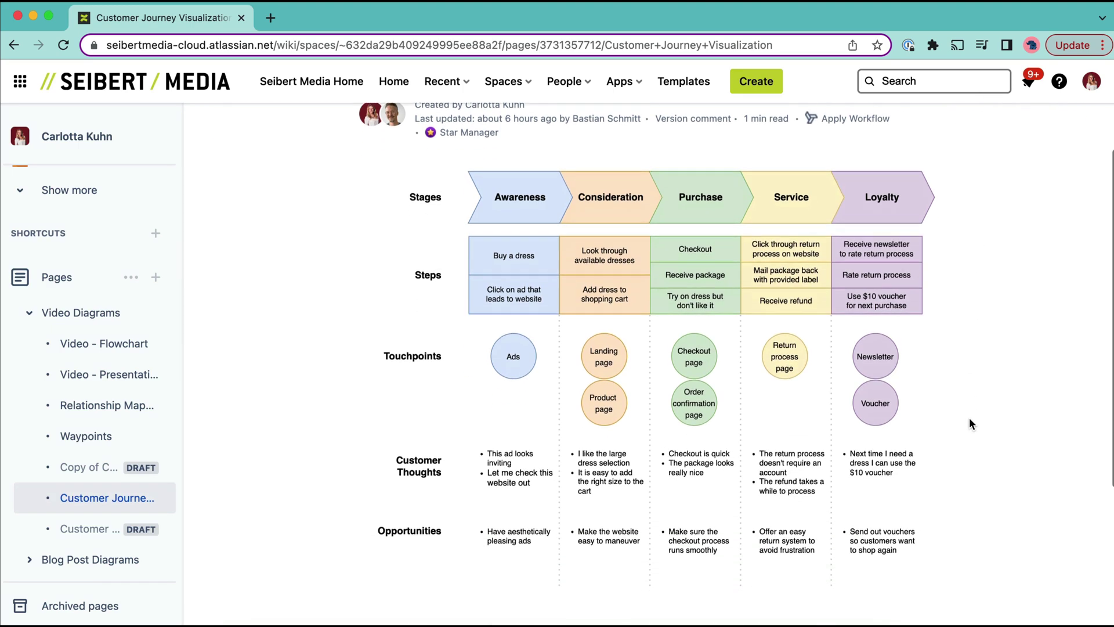
pyautogui.click(878, 347)
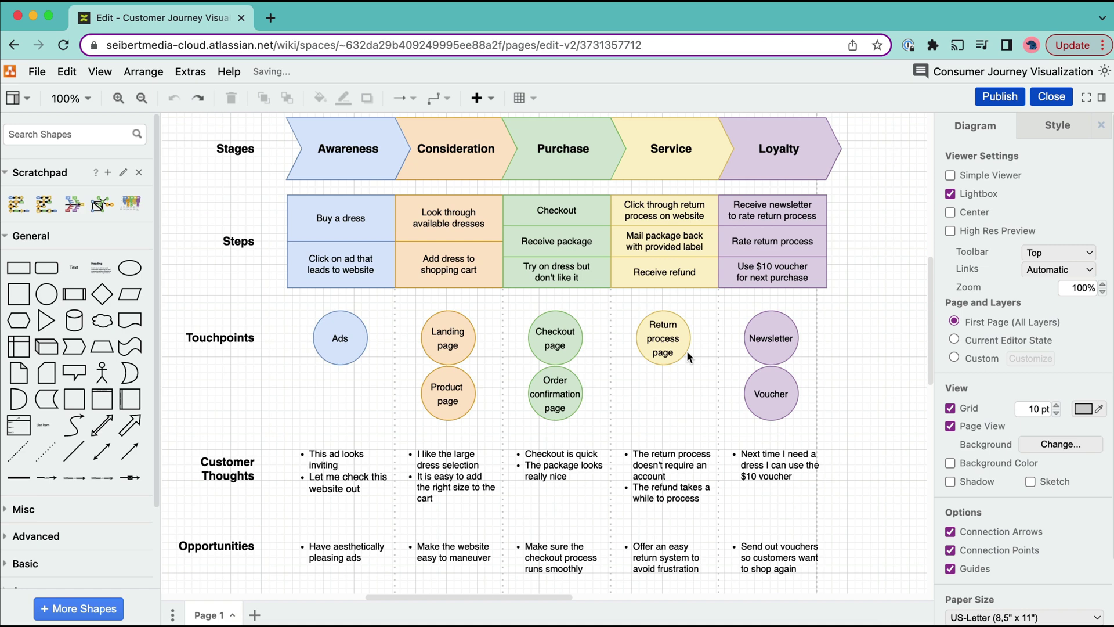
# Duplicate the Return process page circle below it, relabel it 'Refund email', and publish.
pyautogui.click(667, 352)
pyautogui.write('P')
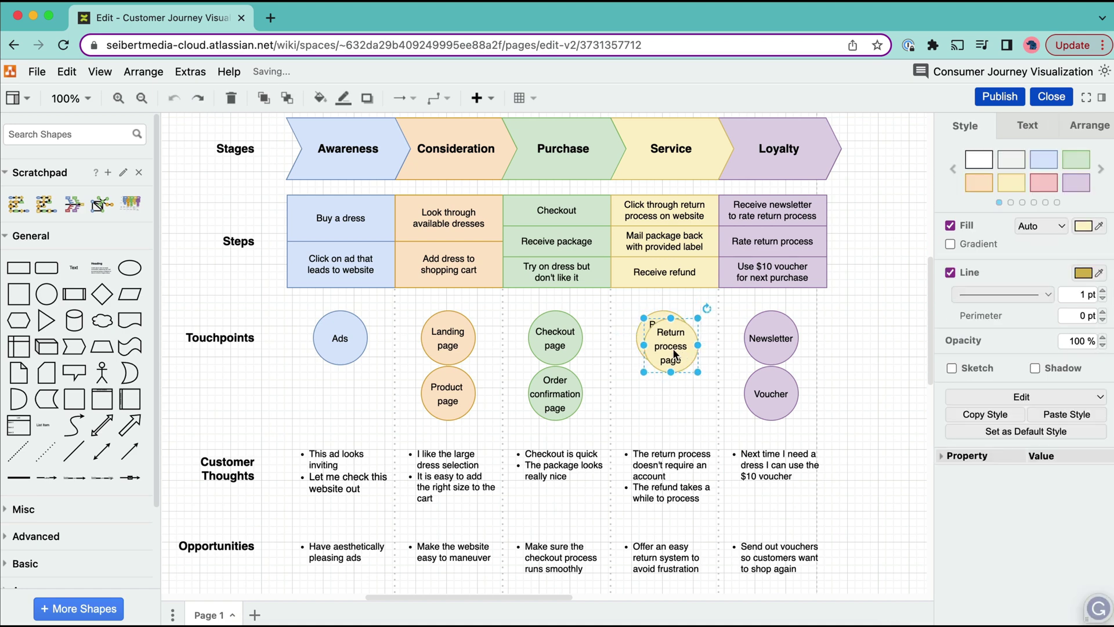
pyautogui.moveTo(675, 354); pyautogui.dragTo(661, 393)
pyautogui.doubleClick(662, 398)
pyautogui.write('Re')
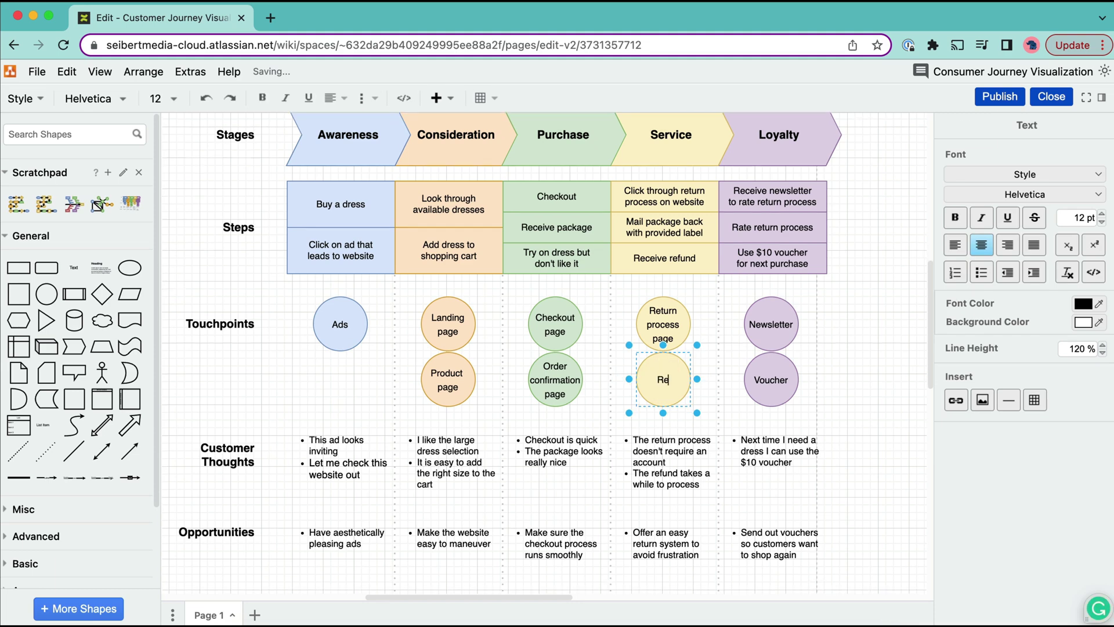
pyautogui.write('fund email')
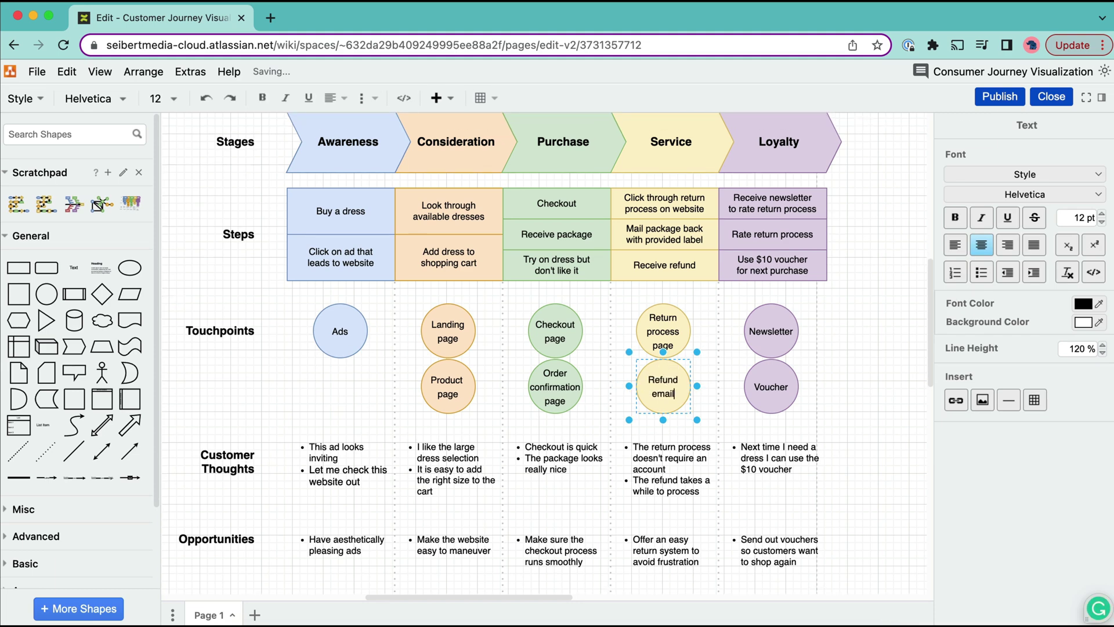
pyautogui.click(859, 409)
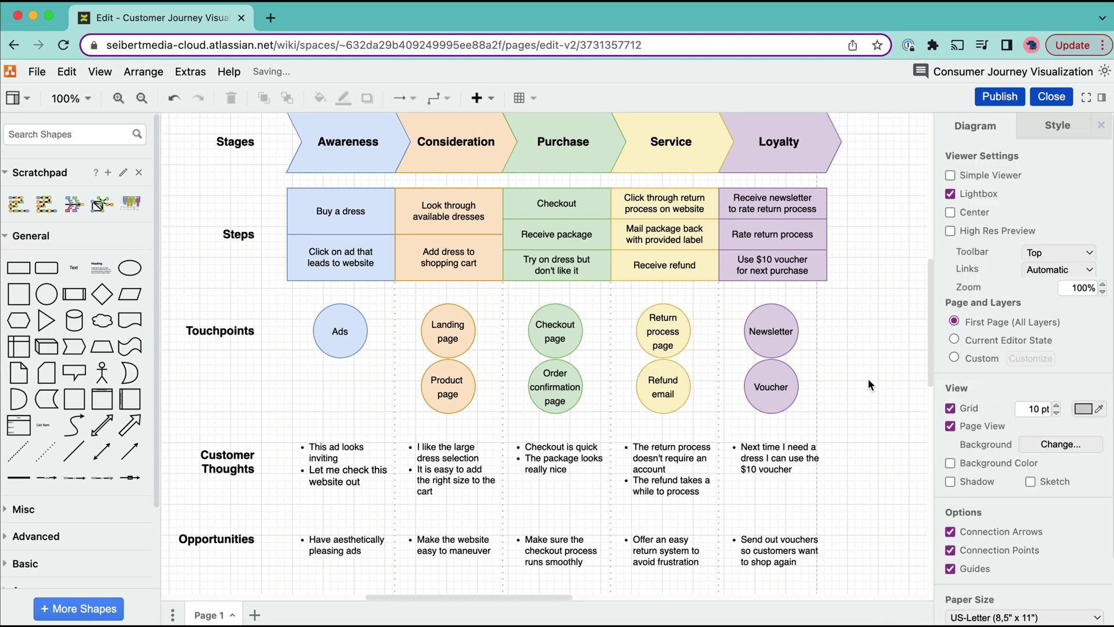
pyautogui.click(989, 99)
pyautogui.click(987, 92)
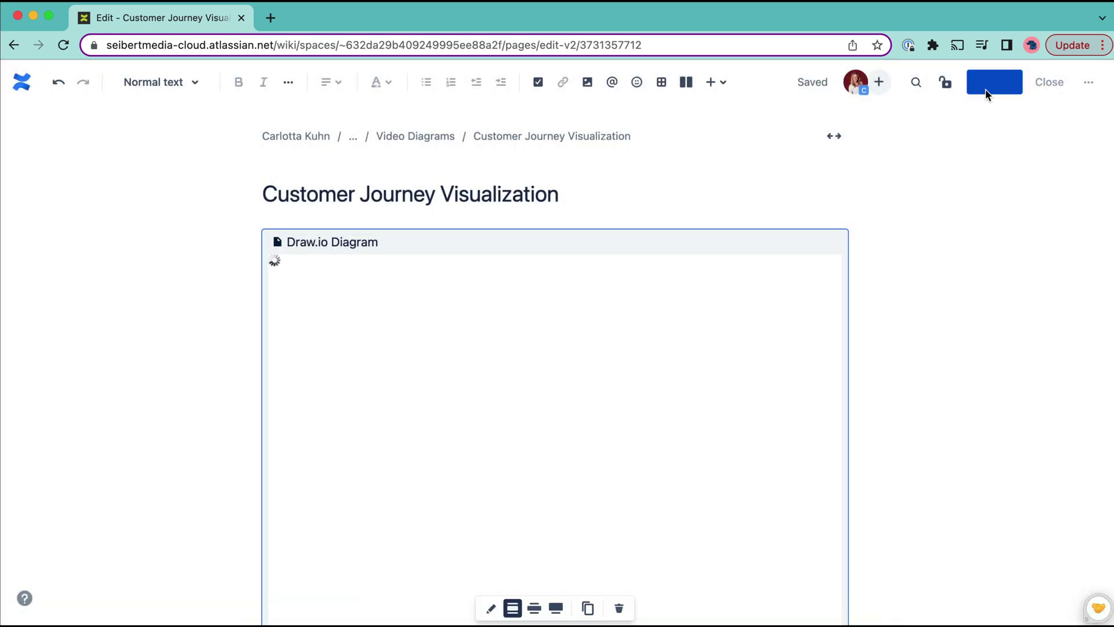